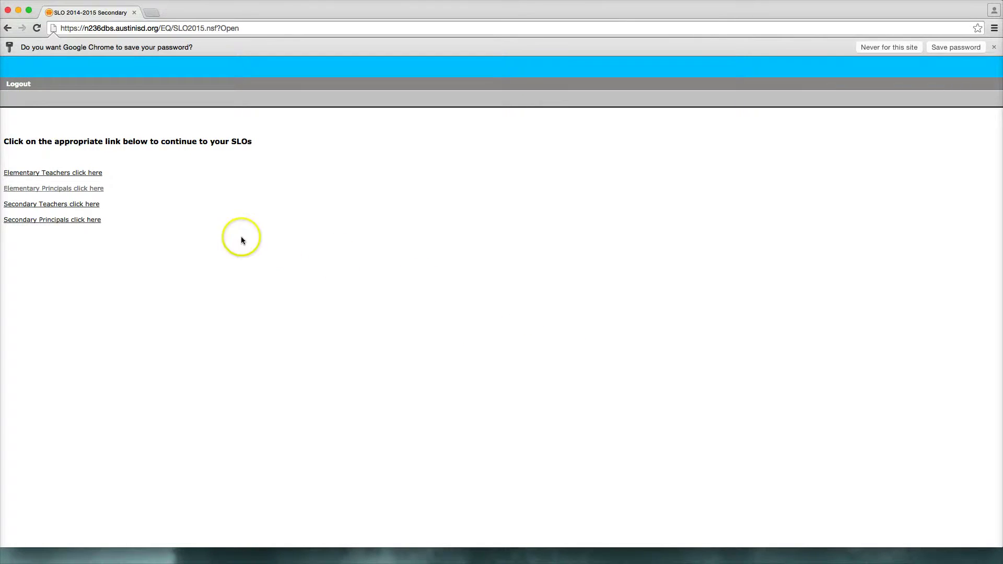
- From Elementary Principals, expand Management Info - CAC and the teacher to open the PPfT Appraisal SLO Verification form
click(56, 189)
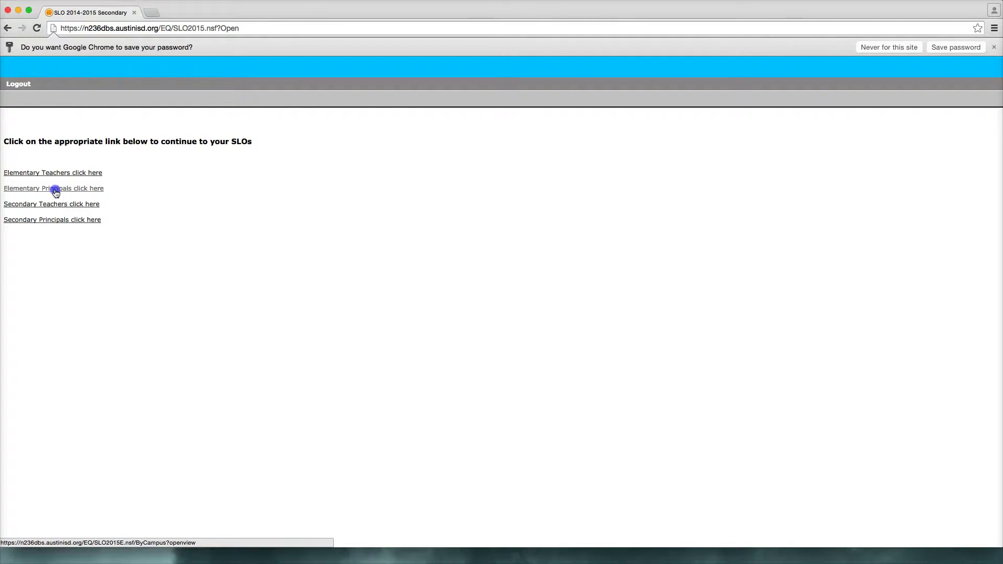
click(11, 159)
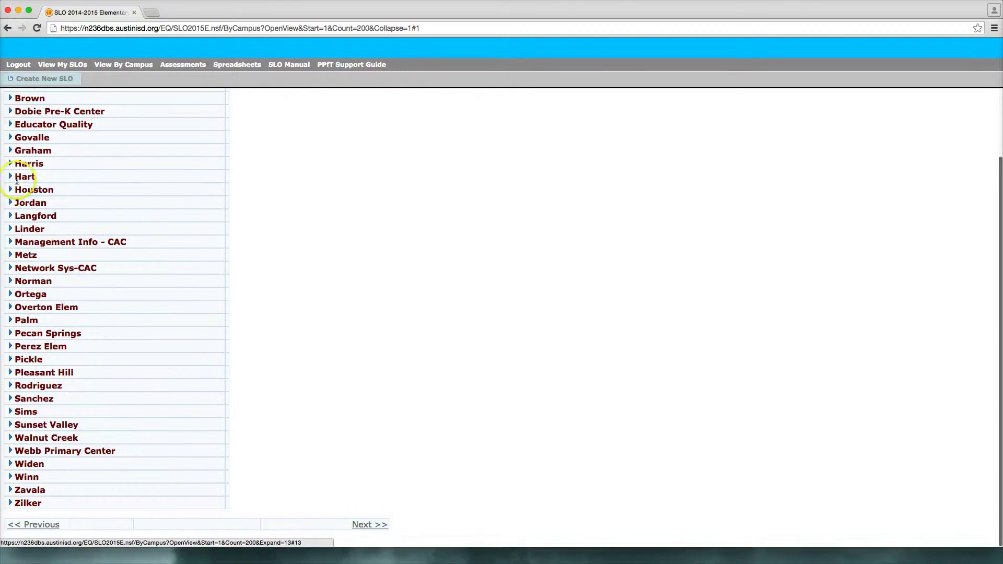
click(10, 242)
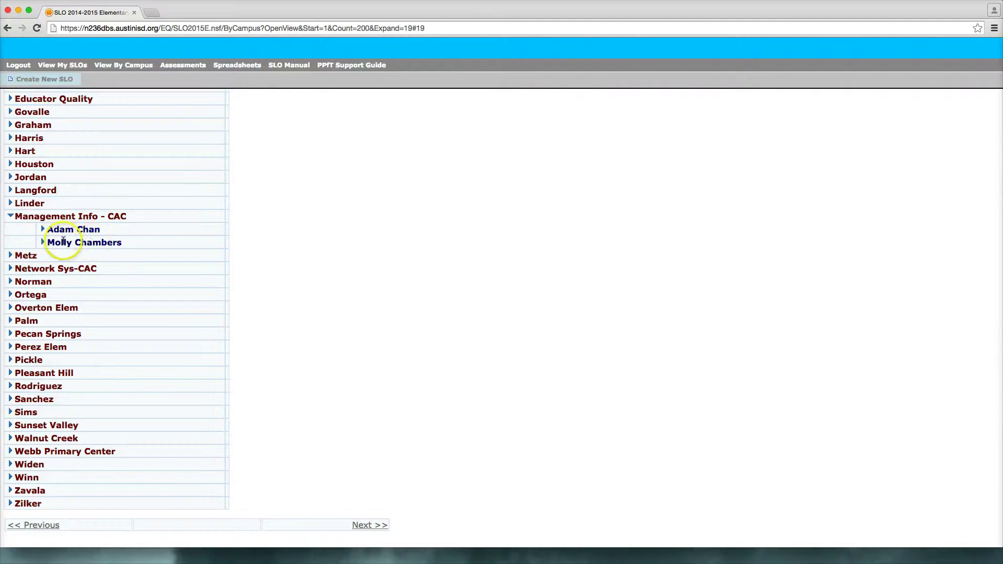
click(44, 243)
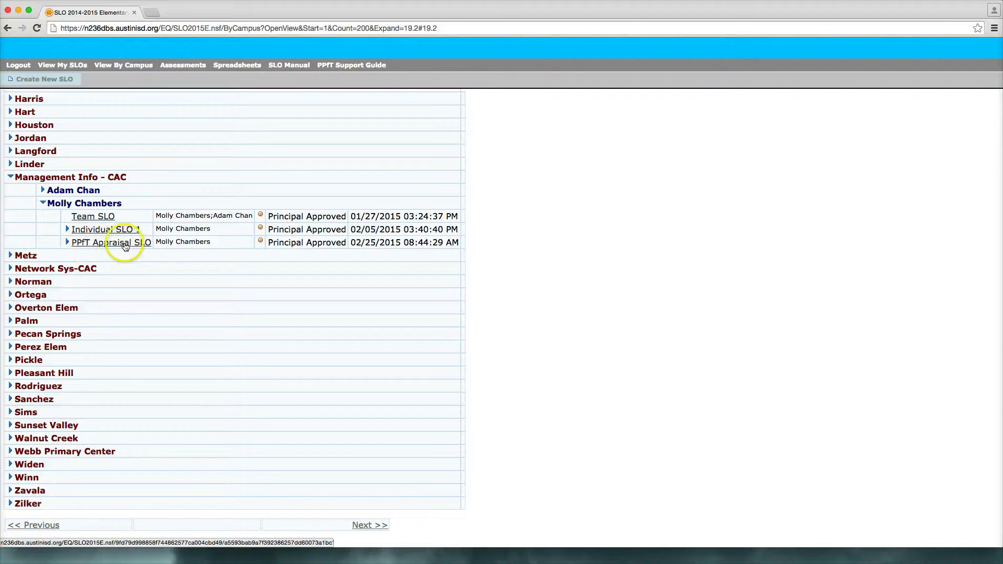
click(67, 242)
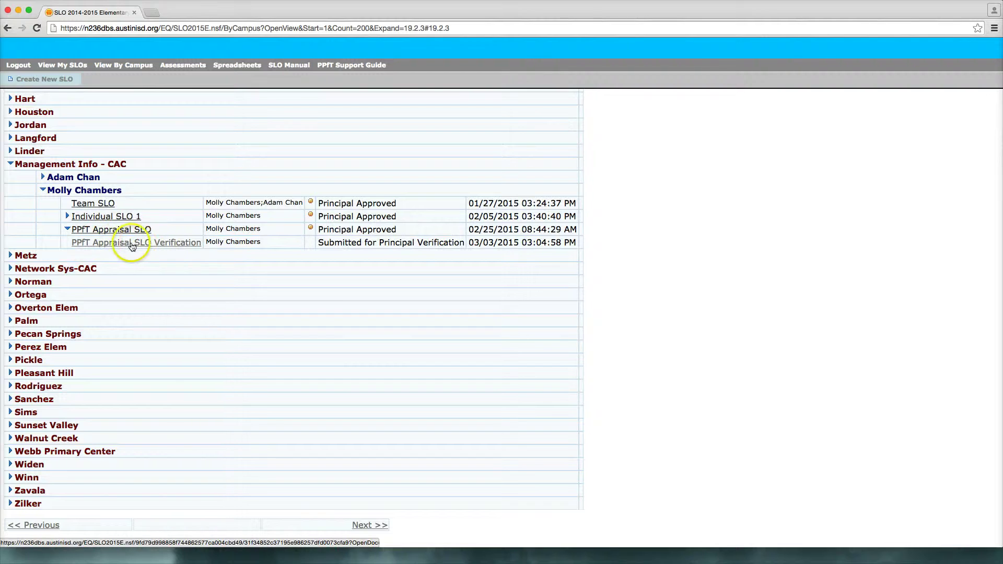
click(132, 245)
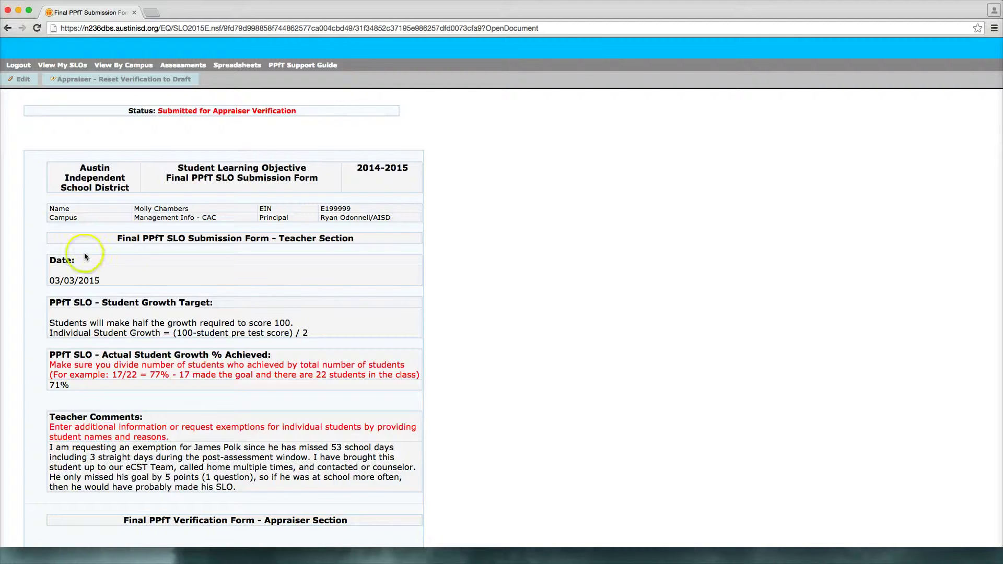
- Review the Final PPfT SLO Submission Form and download its attached Post PPfT .xls spreadsheet
scroll(31, 250, down, 3)
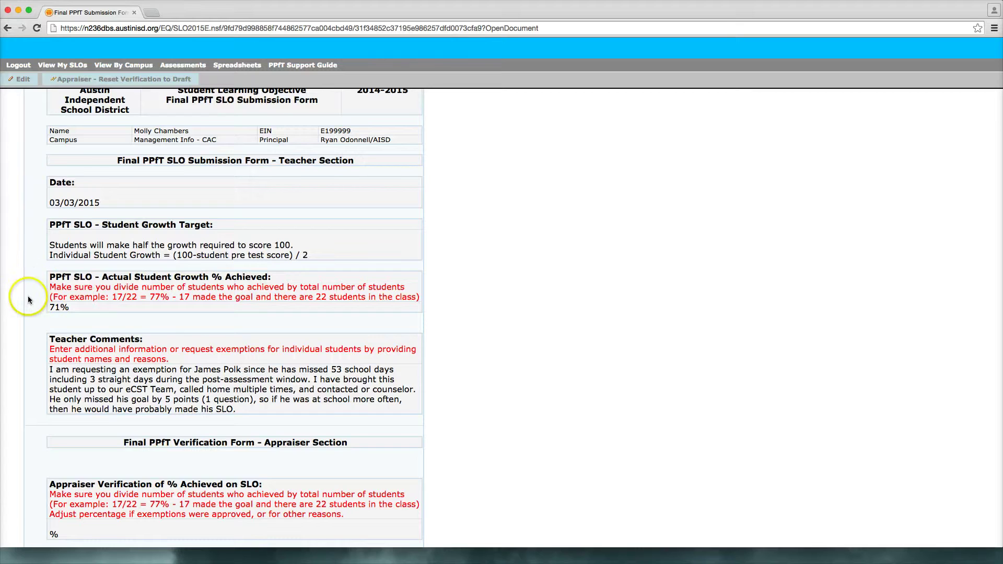
scroll(27, 290, down, 3)
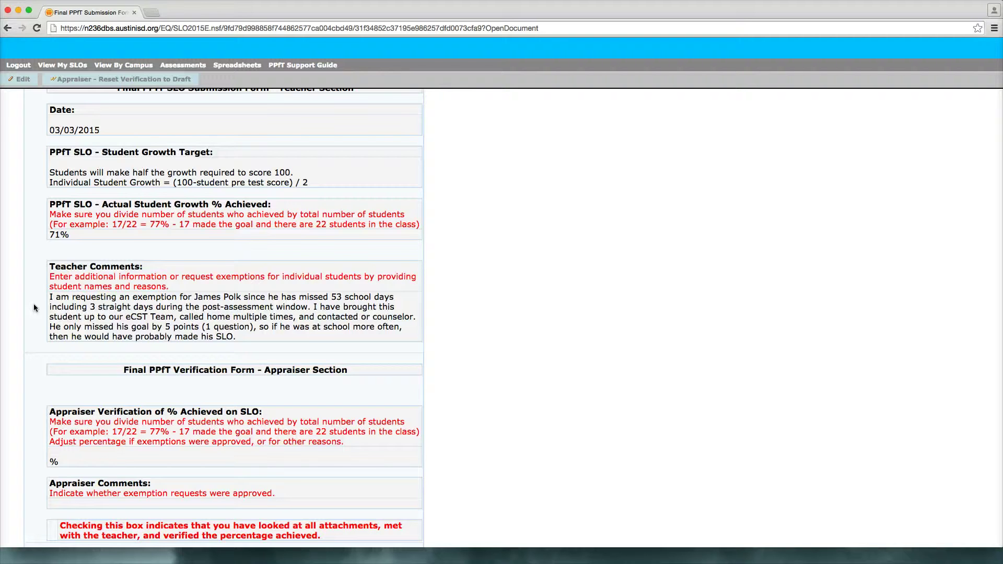
scroll(33, 307, down, 5)
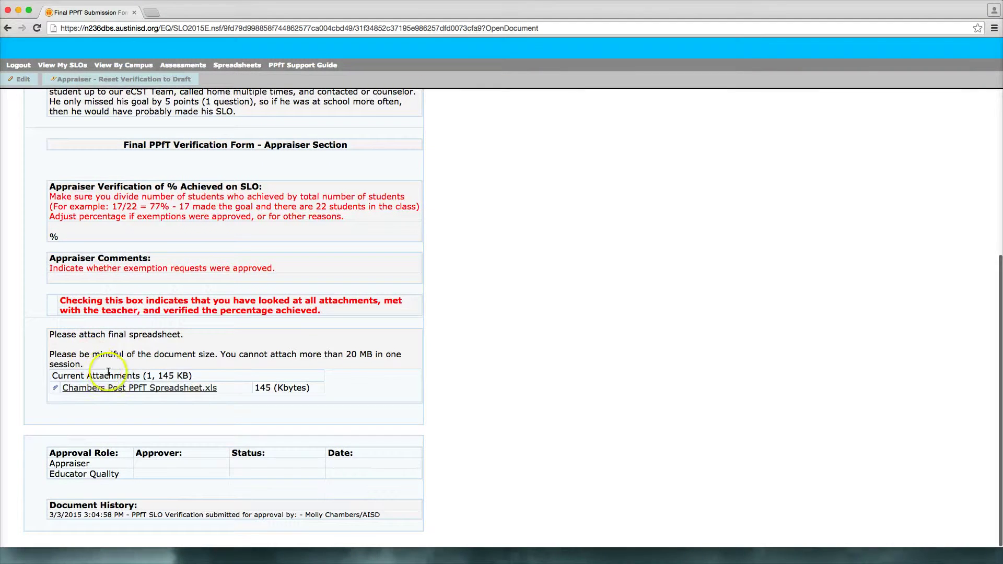
click(125, 389)
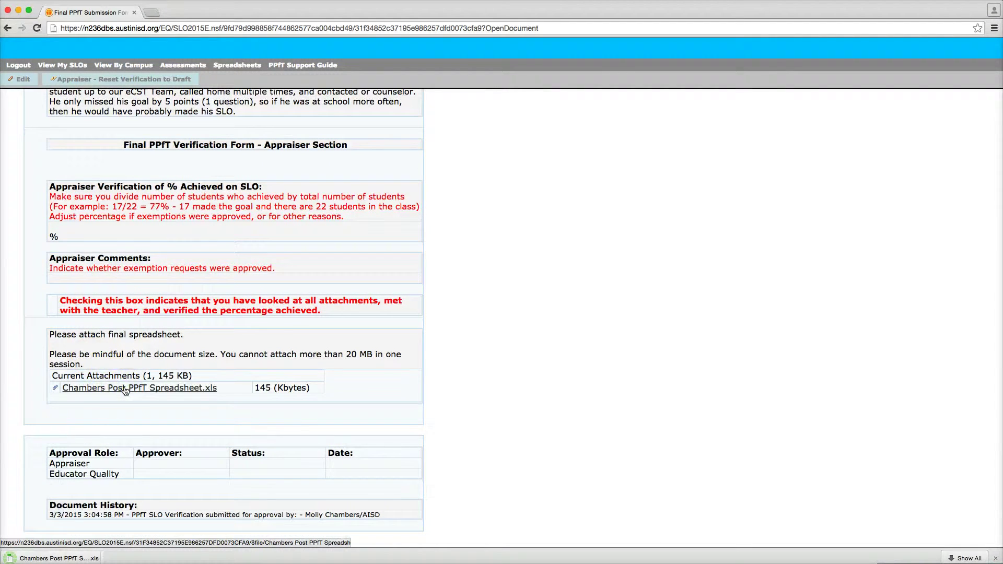
- Replace the 55 post-test score in E13 with WD so 10 of 13 meet target (76.9%), then close the workbook
click(58, 554)
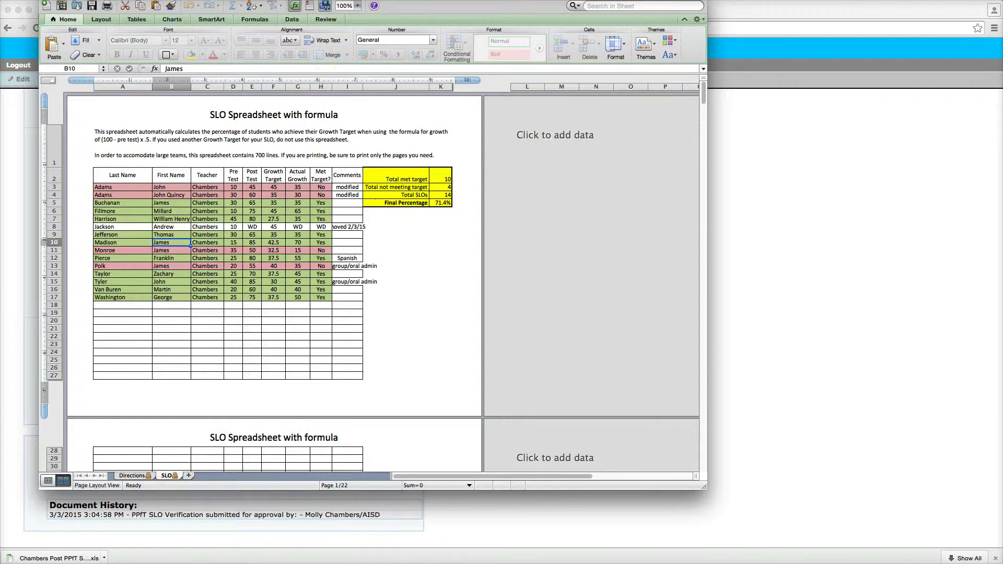
drag(325, 6, 343, 27)
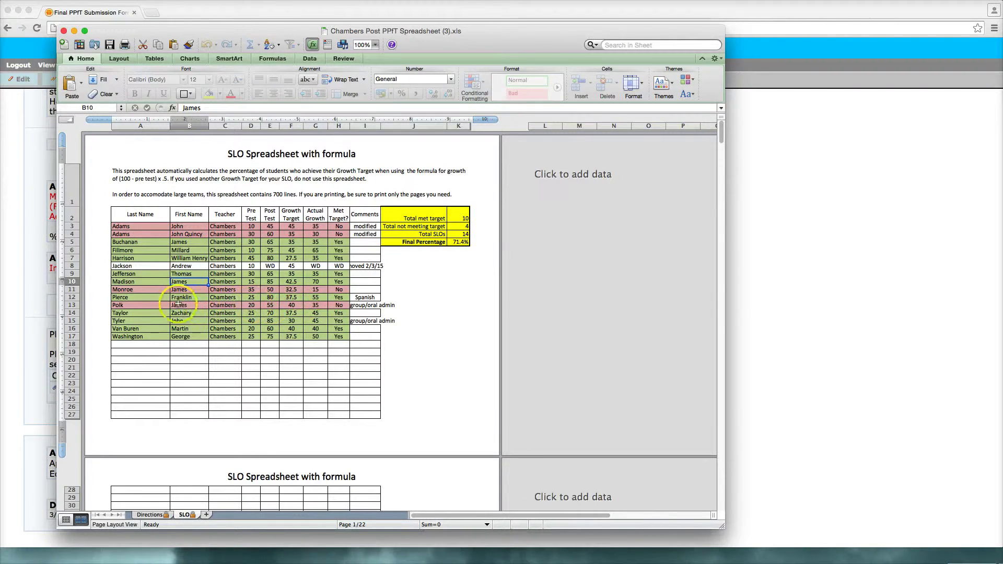
double_click(271, 307)
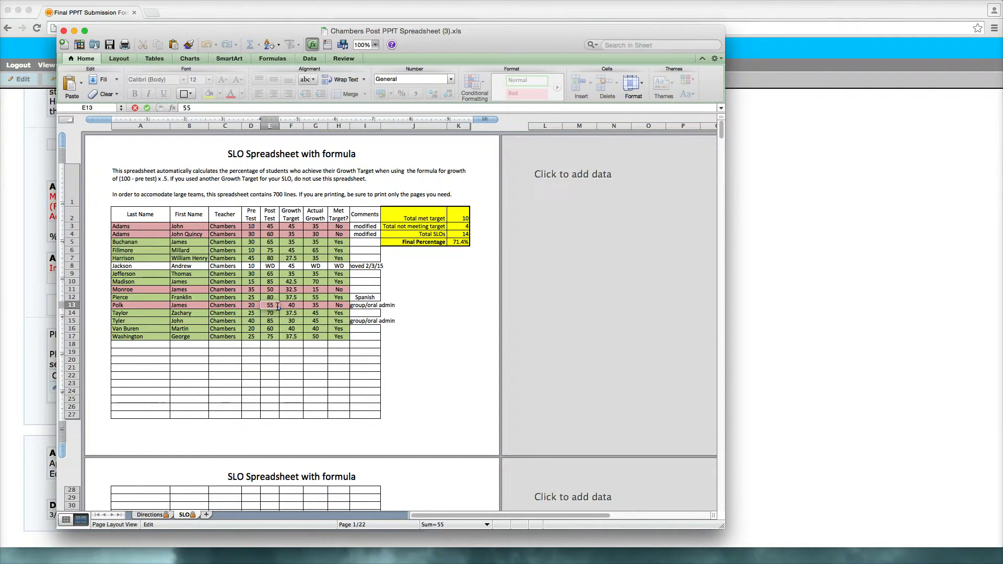
key(BackSpace)
key(BackSpace)
text(WD)
key(Return)
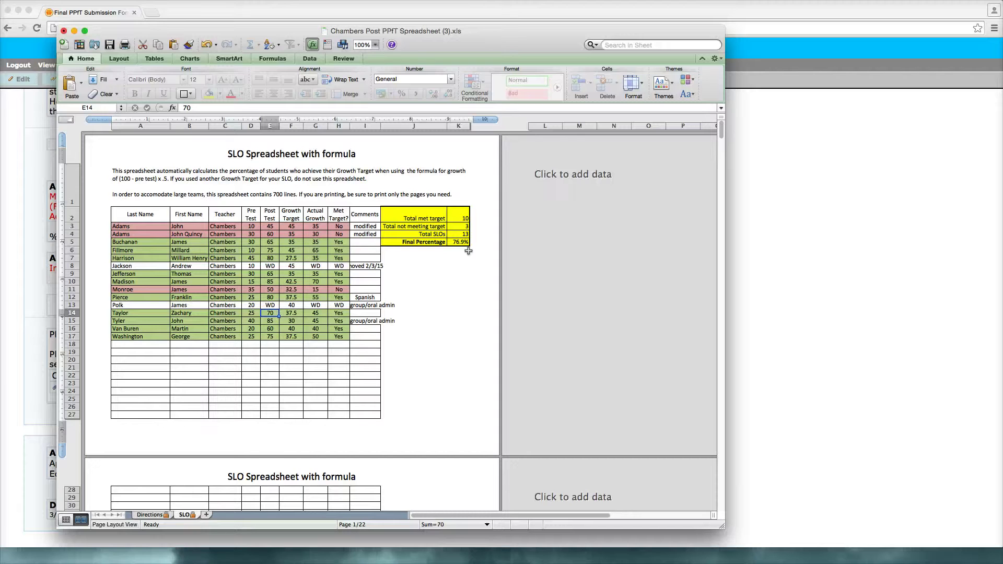
click(64, 31)
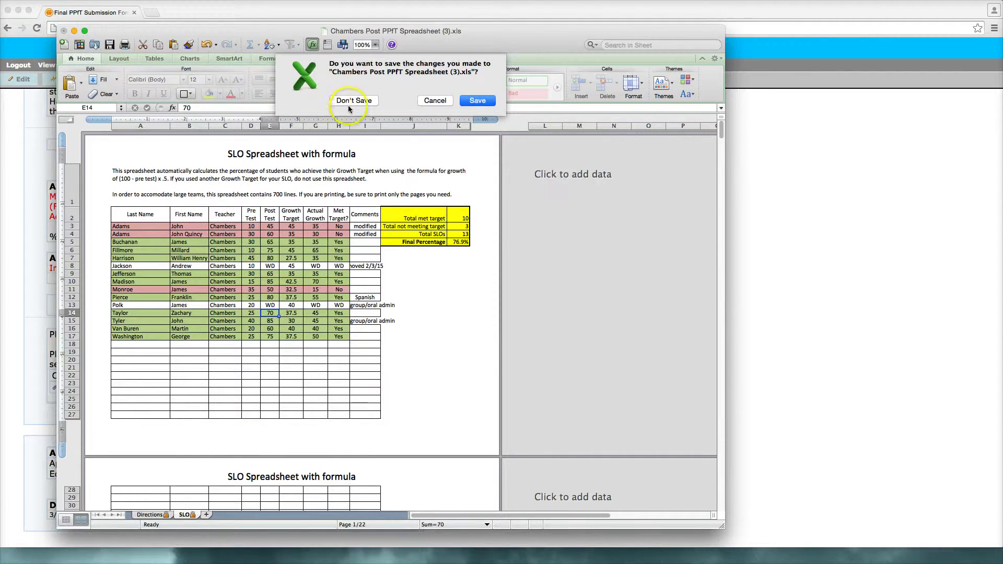
- Discard the spreadsheet changes and put the browser's verification form into edit mode
click(350, 102)
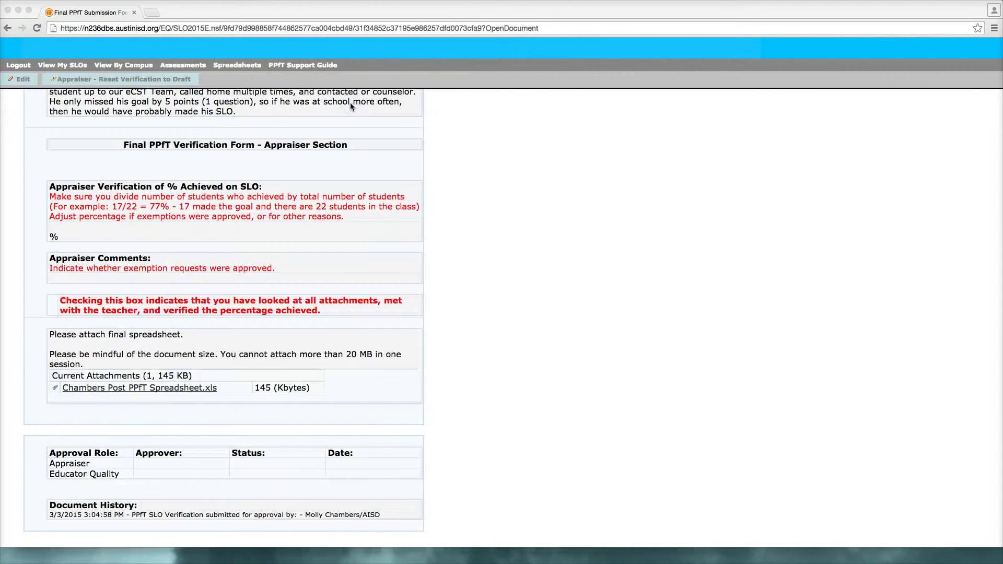
click(51, 103)
scroll(34, 150, up, 2)
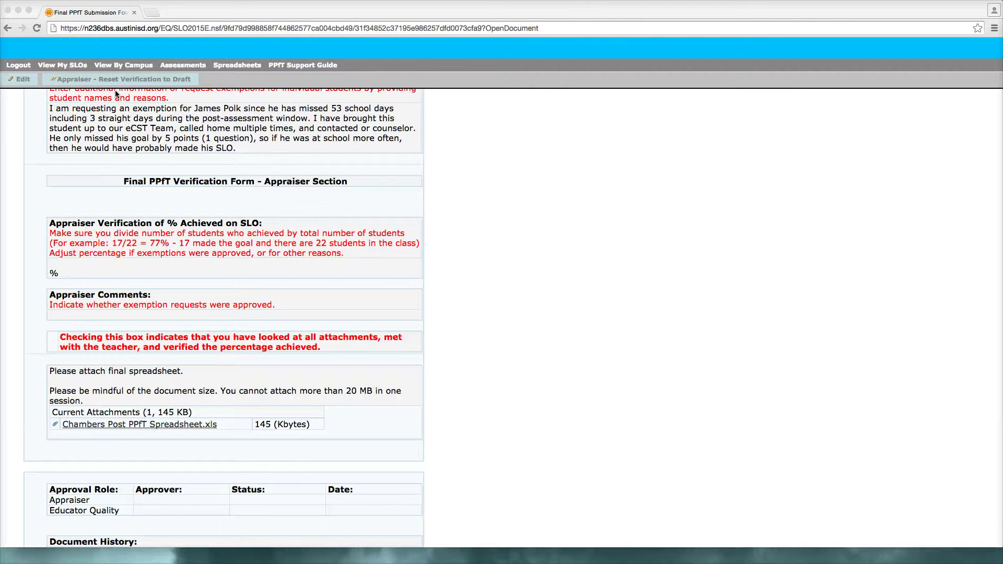
click(23, 80)
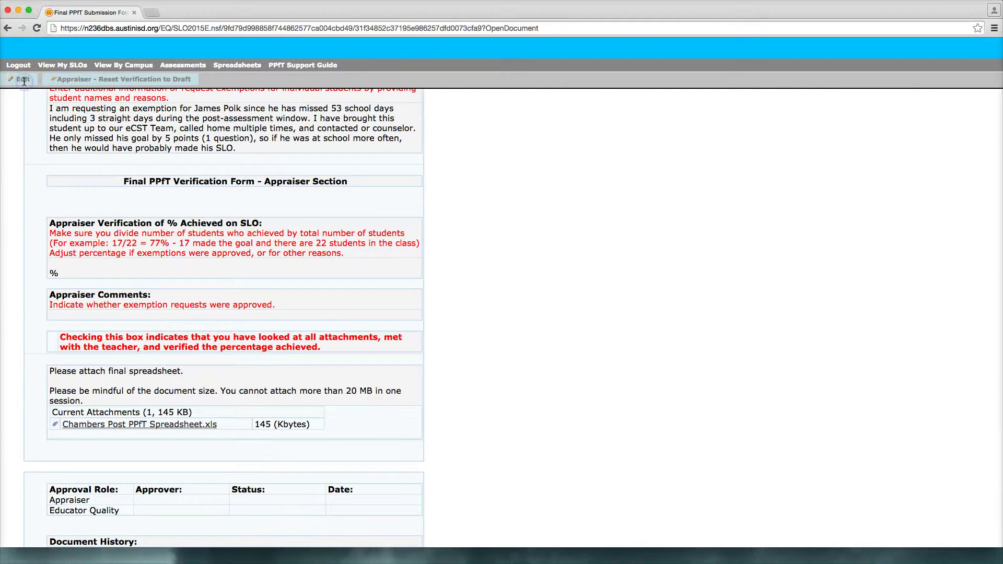
click(21, 81)
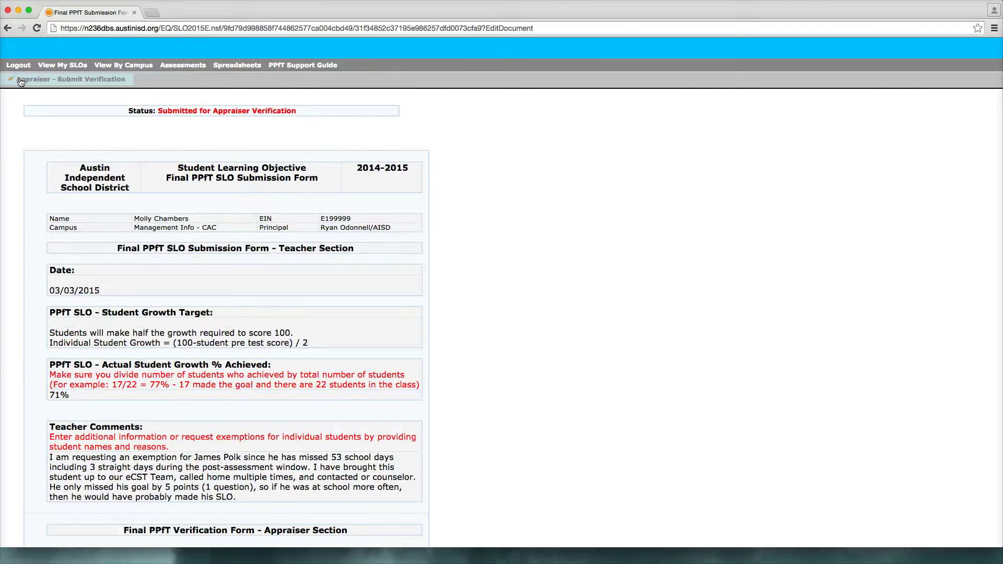
- Set the verified percentage achieved to 77 in the form's dropdown
click(30, 122)
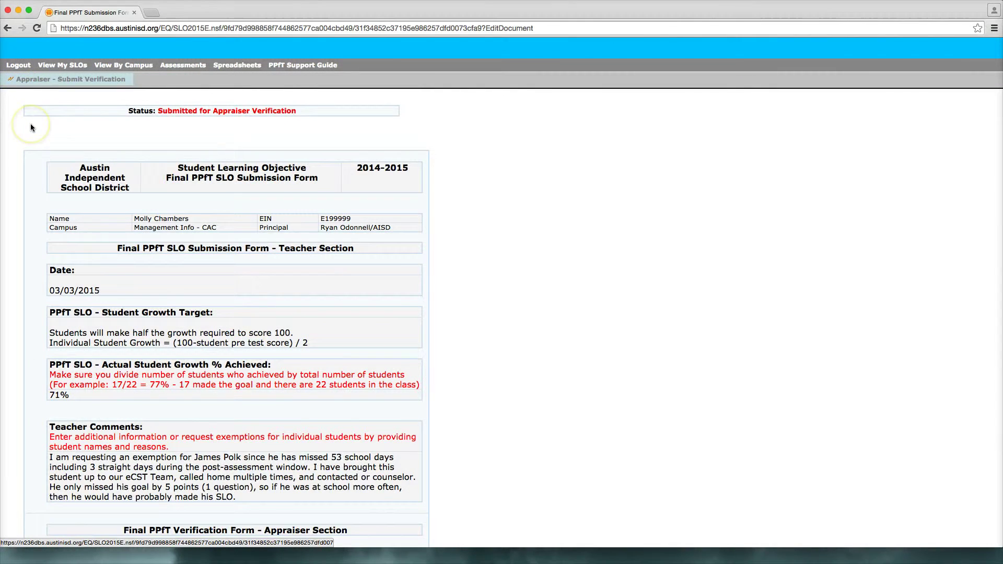
scroll(31, 126, down, 3)
scroll(33, 125, down, 10)
click(78, 246)
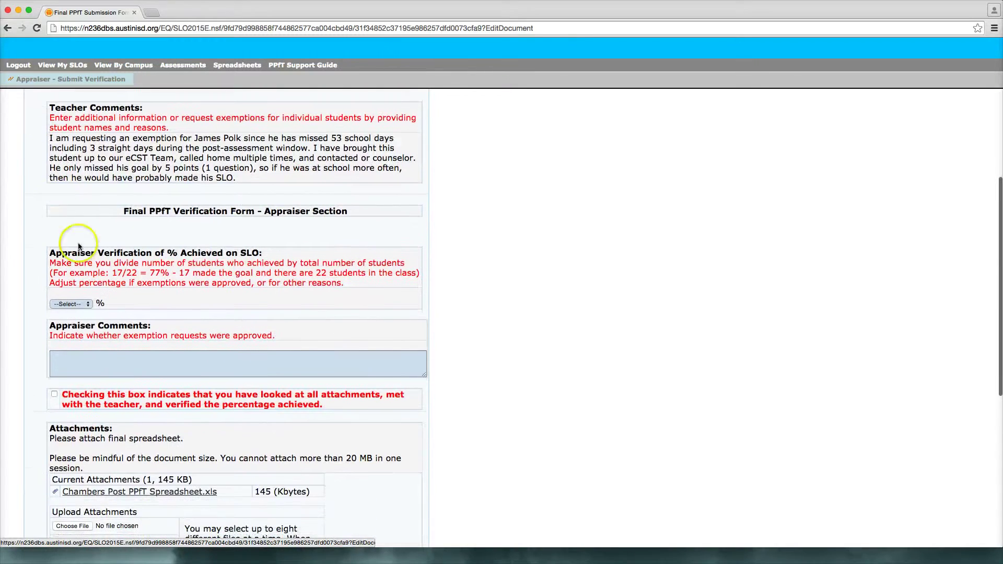
click(90, 299)
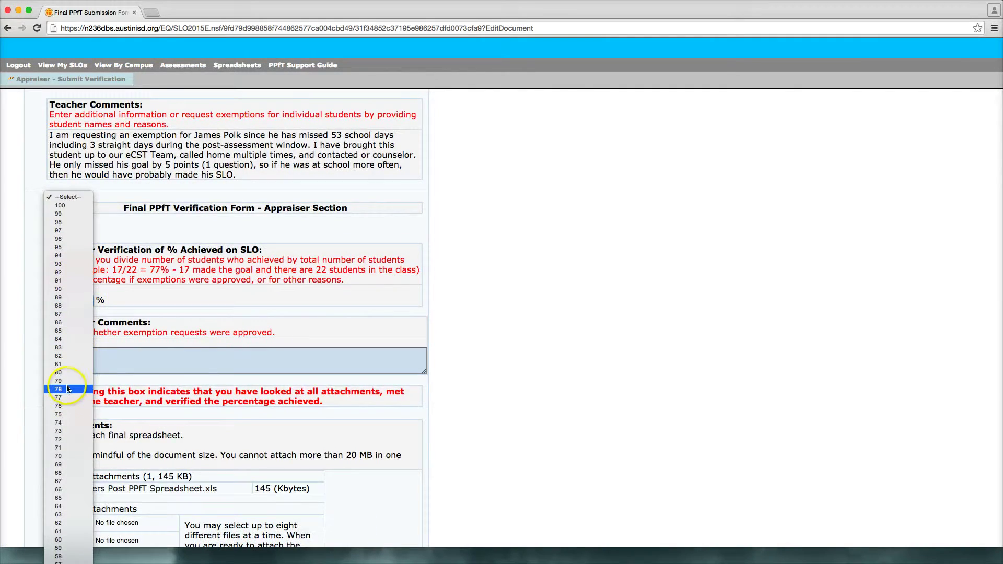
click(67, 397)
- Paste the comment approving the student's truancy exemption into Appraiser Comments
click(70, 354)
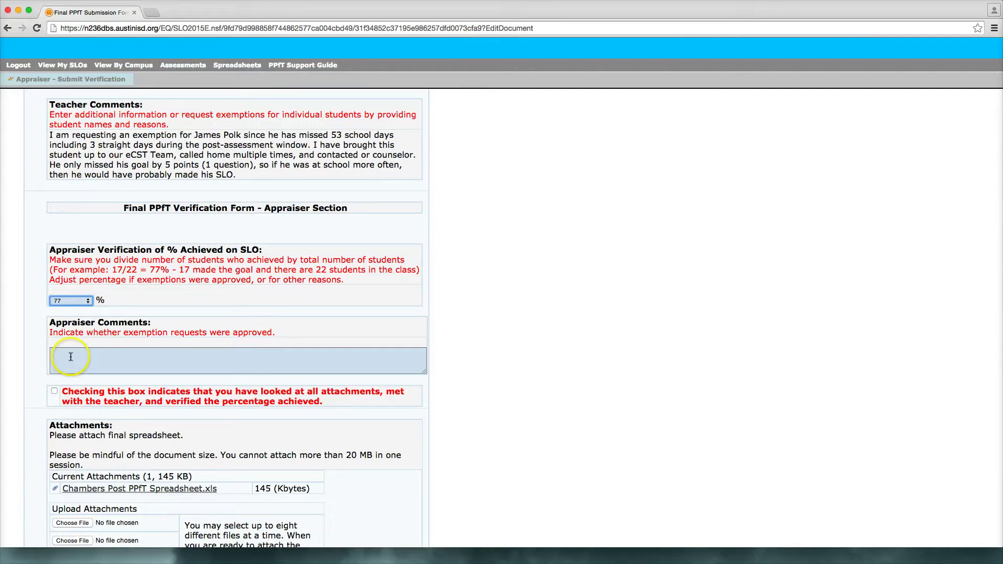
click(70, 355)
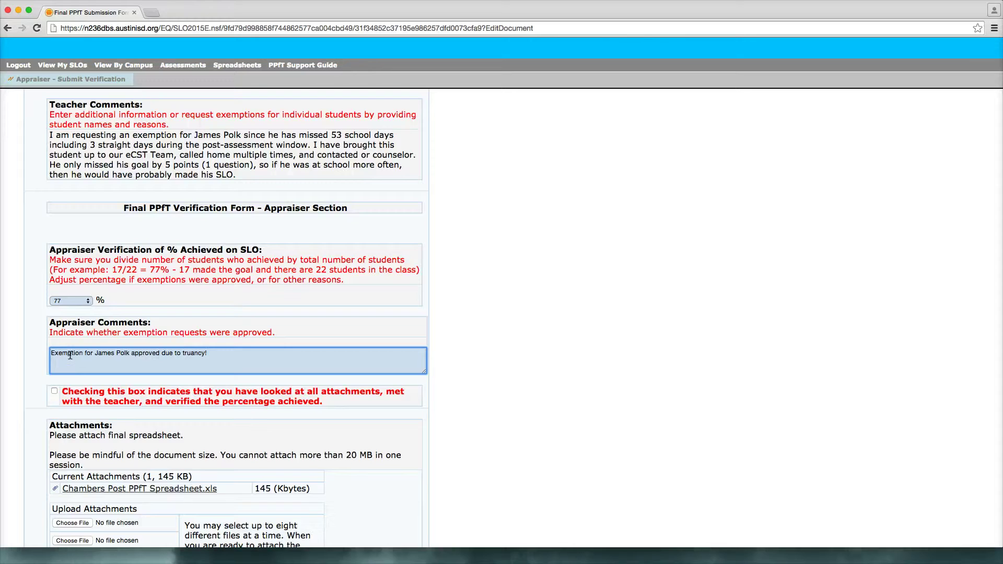
click(61, 352)
- Tick the attachments-reviewed checkbox and submit the appraiser verification, confirming the prompt
click(53, 393)
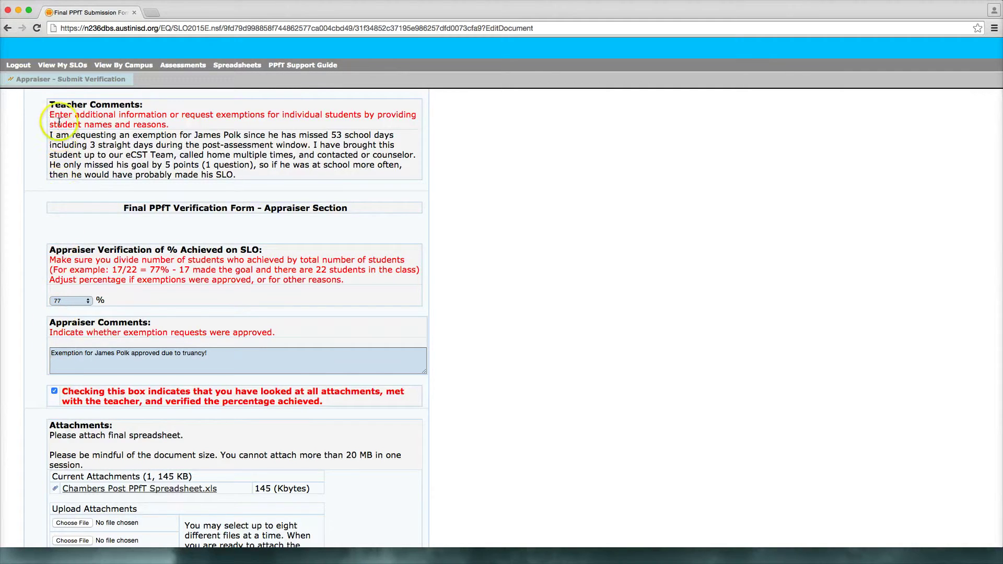
click(63, 81)
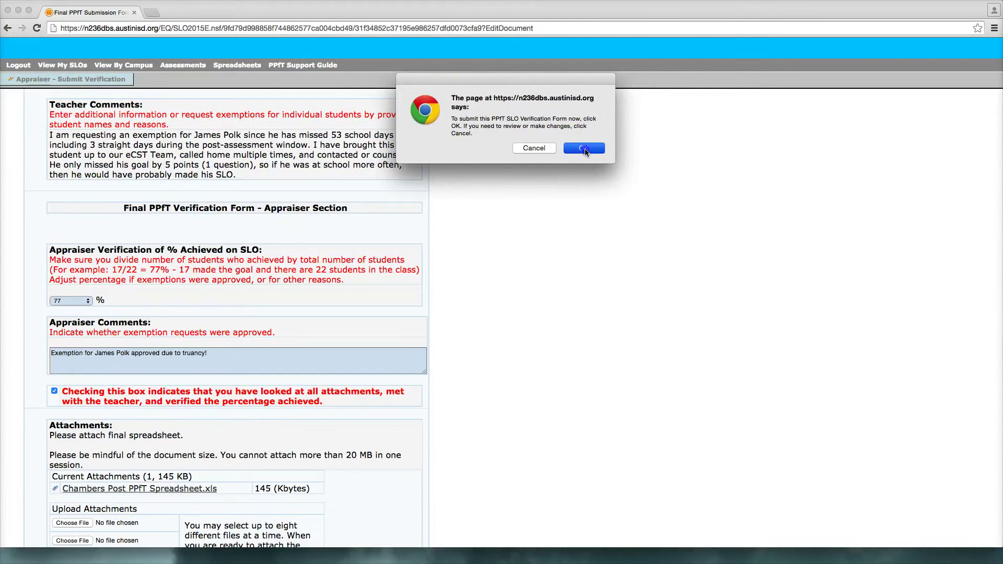
click(584, 149)
click(592, 146)
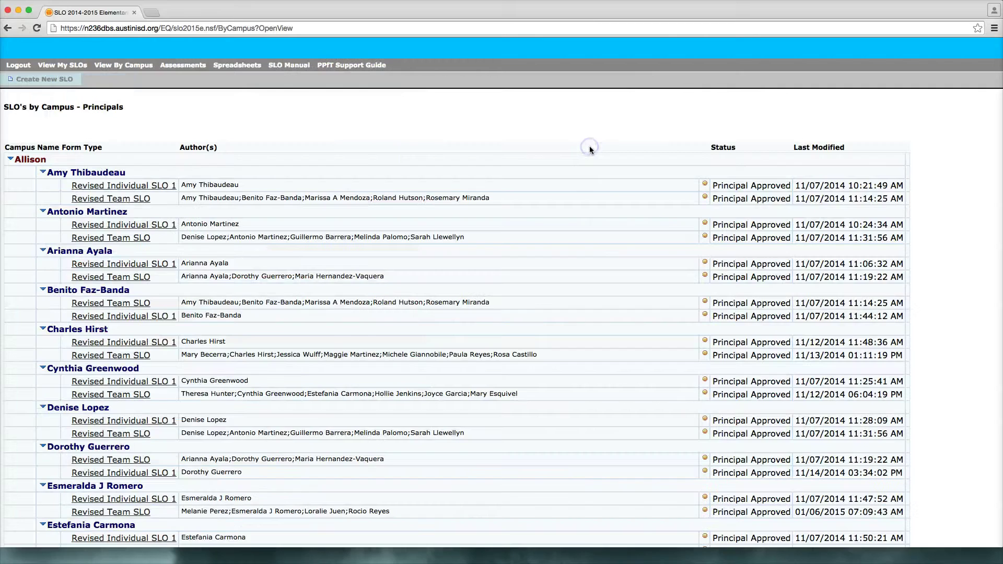
- Re-expand Management Info - CAC and the teacher's PPfT Appraisal SLO to see Principal Verified, dated 03/03/2015
click(10, 158)
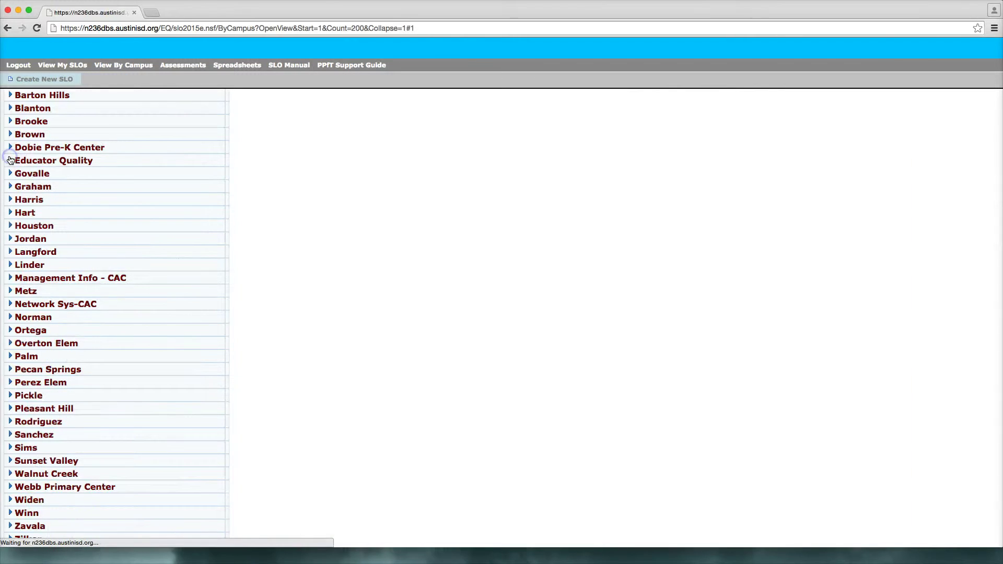
scroll(15, 240, down, 1)
click(11, 258)
click(41, 244)
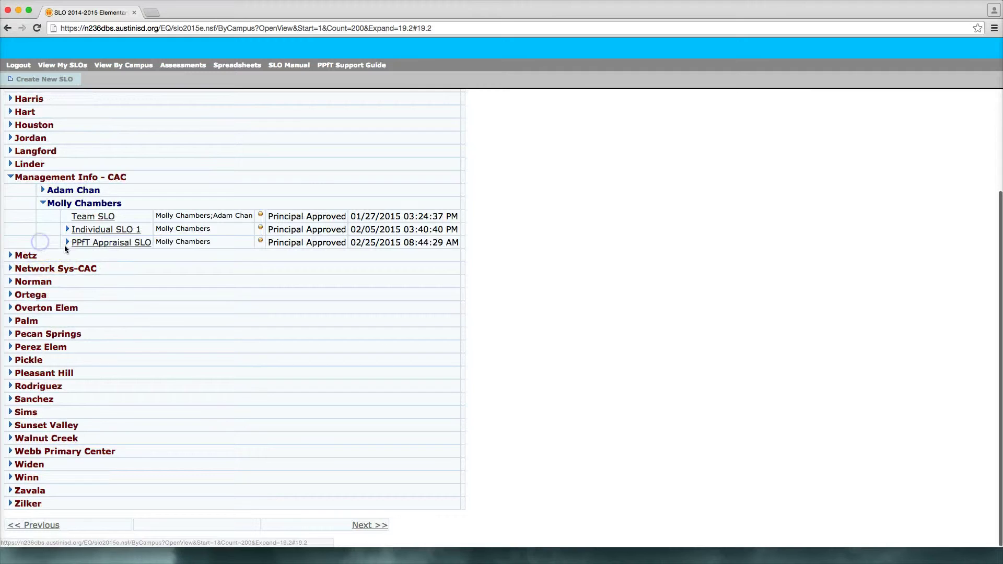
click(67, 242)
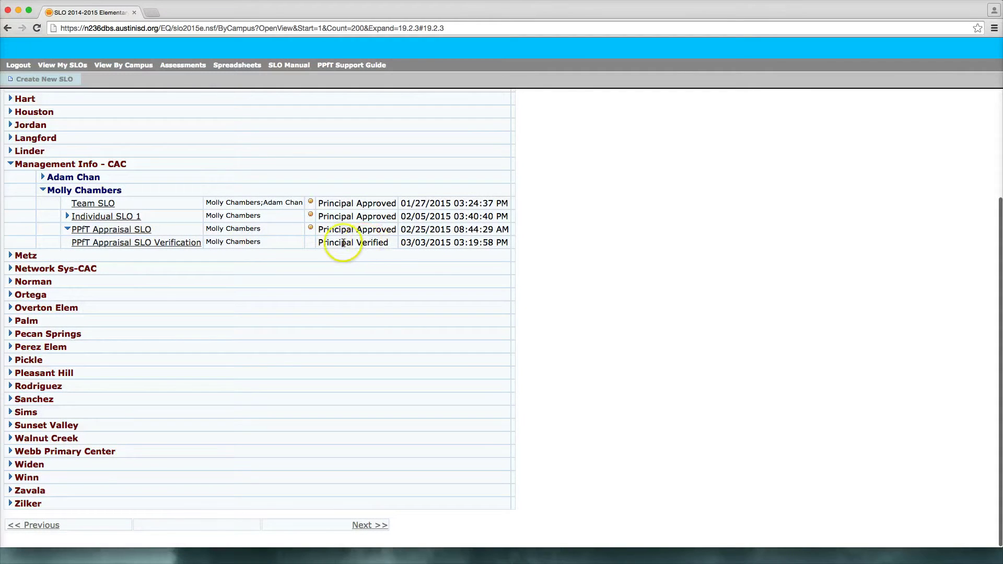